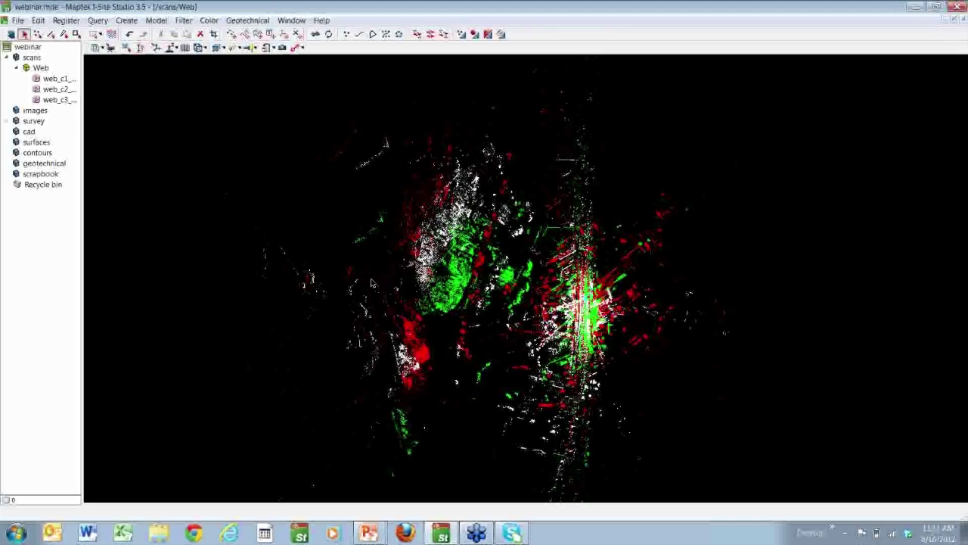
- Select the web_c1 scan, tilt and zoom the cloud to inspect it, then clear the selection
click(435, 333)
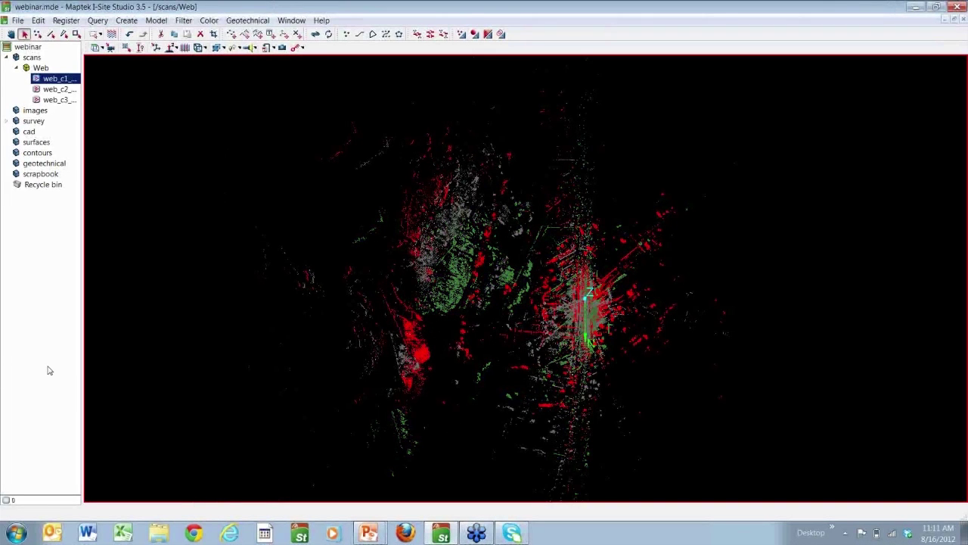
click(469, 345)
drag(469, 345, 439, 445)
scroll(484, 280, up, 3)
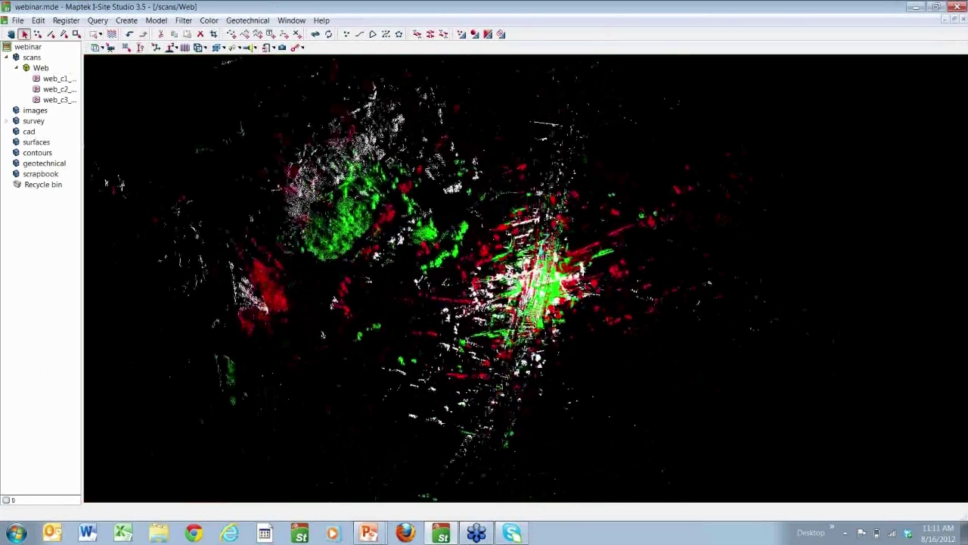
scroll(560, 295, up, 2)
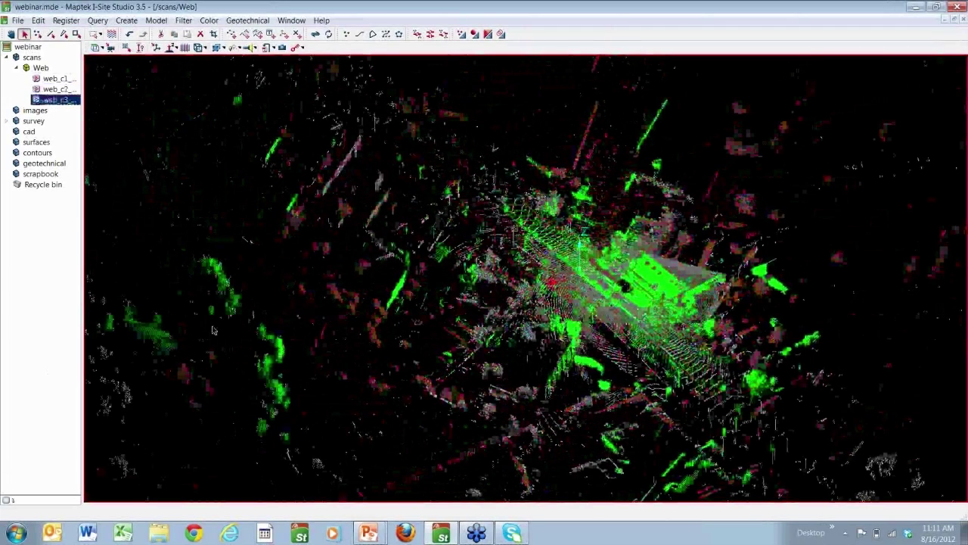
click(39, 389)
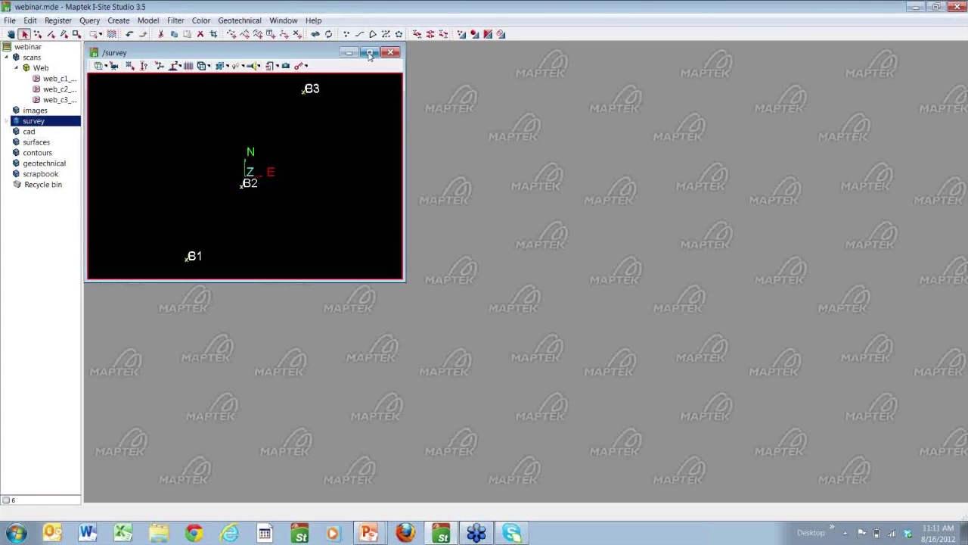
- Maximize the /survey view, then zoom, pan and rotate around survey points C2 and B2
click(372, 52)
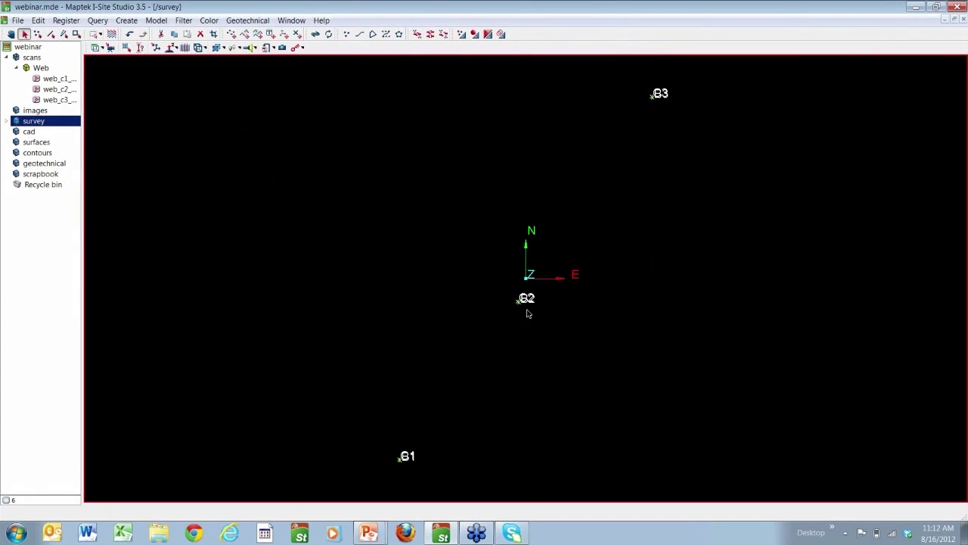
scroll(585, 260, up, 5)
scroll(564, 250, up, 4)
drag(554, 345, 640, 287)
scroll(642, 315, up, 3)
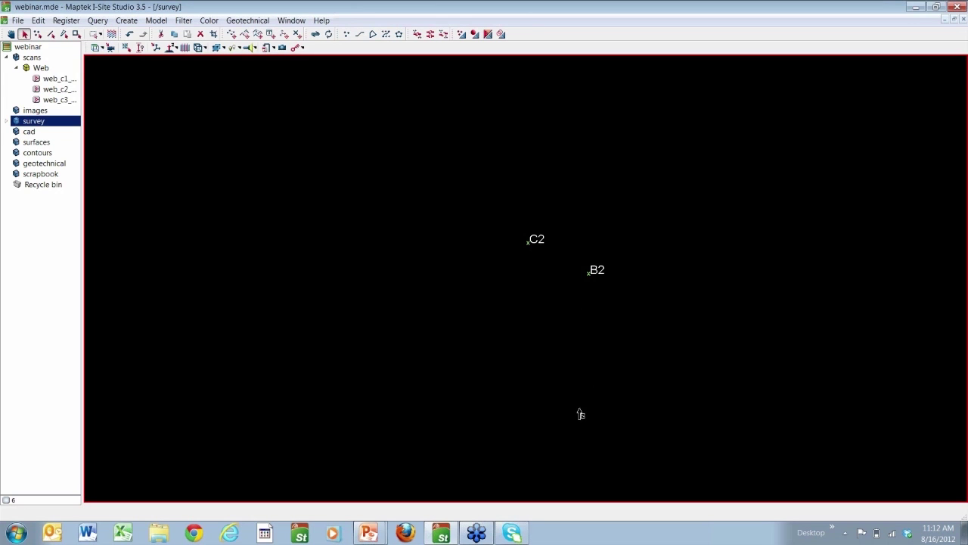
drag(580, 410, 477, 154)
- Drag the Web group with its three scans into the survey view
click(40, 69)
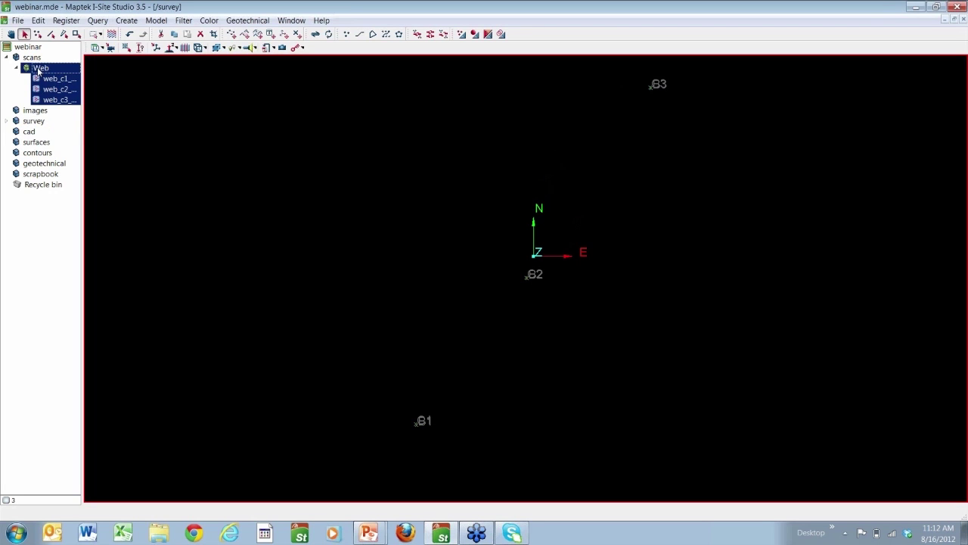
drag(39, 70, 142, 102)
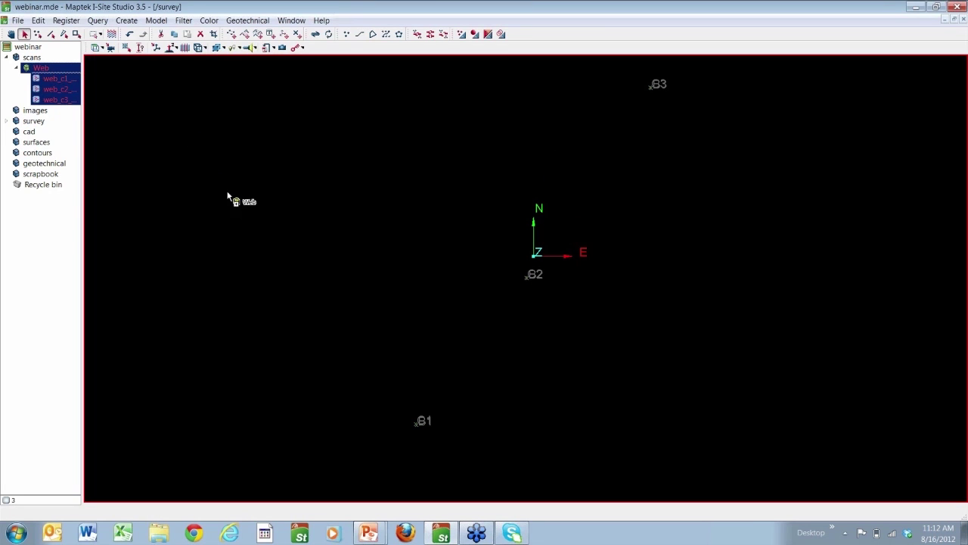
drag(232, 200, 246, 232)
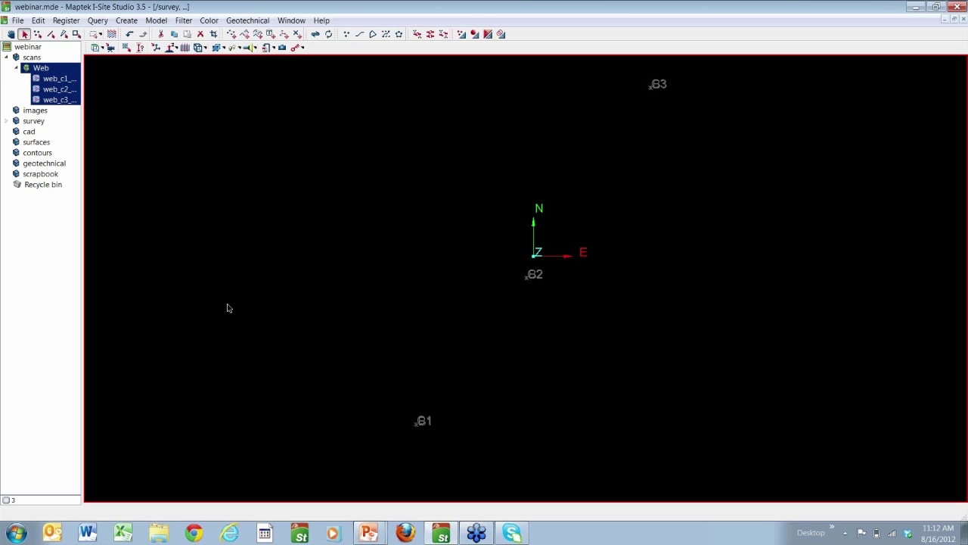
click(33, 384)
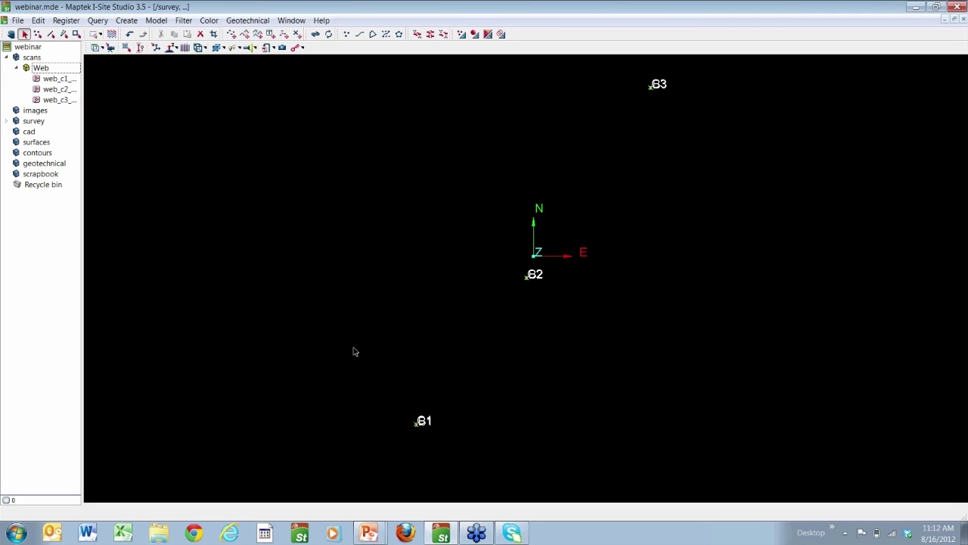
- Register the Web scans to the survey datum by name
click(44, 69)
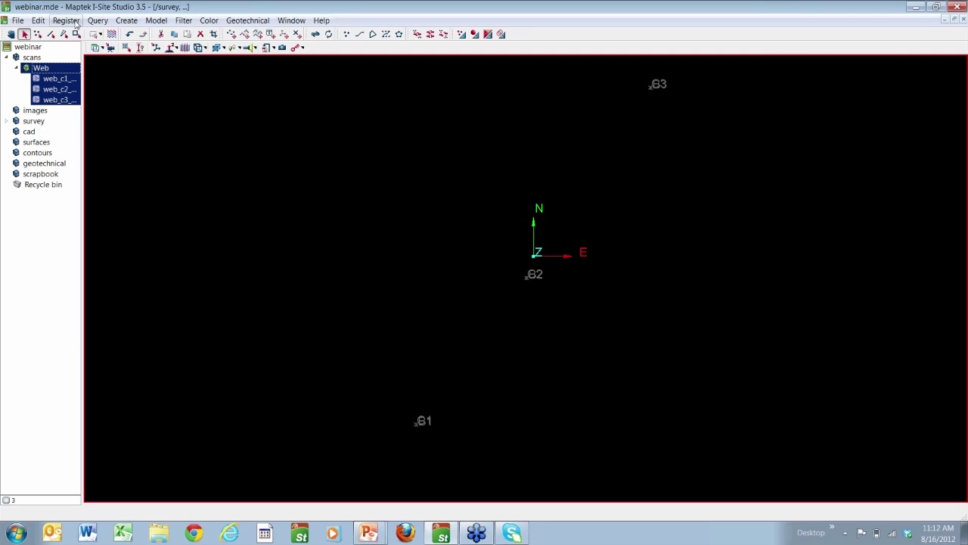
click(74, 23)
mouse_move(91, 85)
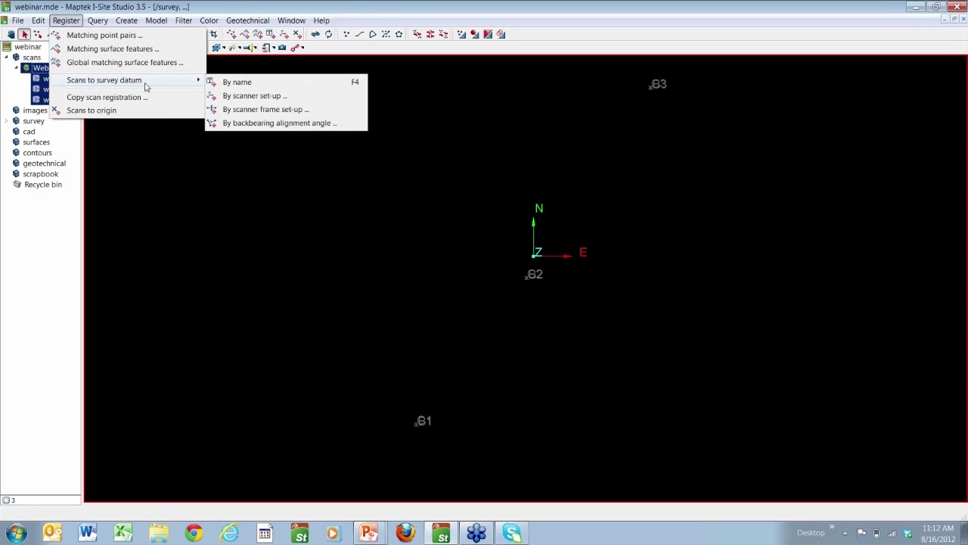
click(237, 87)
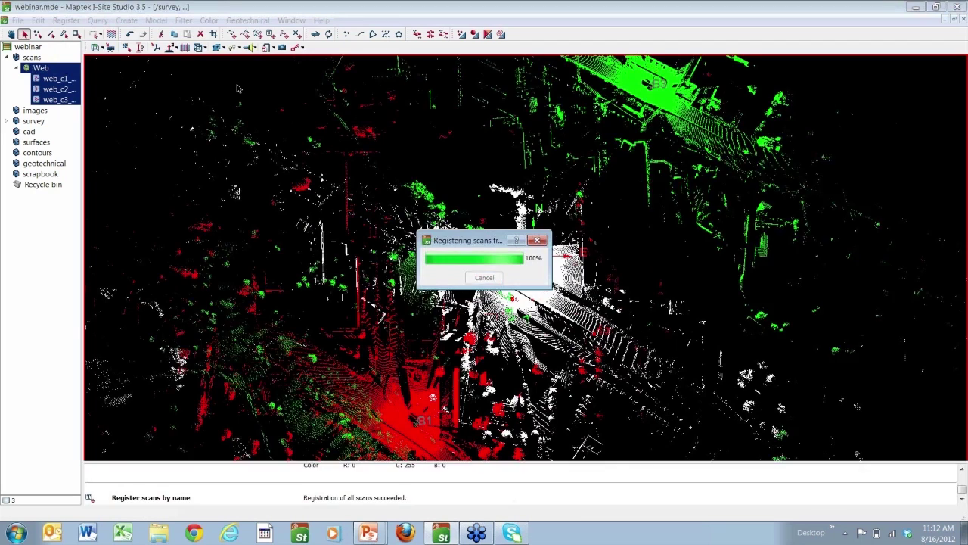
- Dismiss the registration progress, zoom and rotate the registered cloud, and select web_c1
click(30, 344)
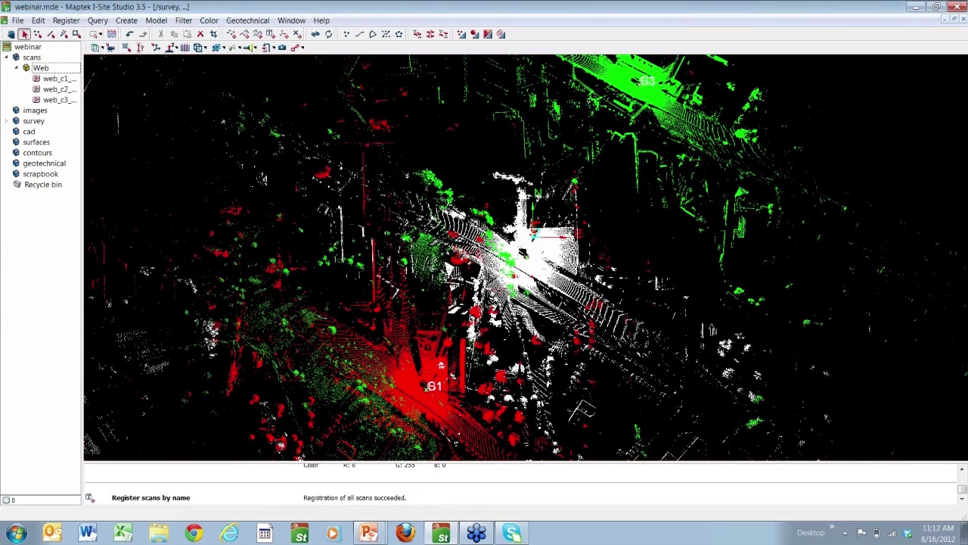
scroll(598, 364, down, 5)
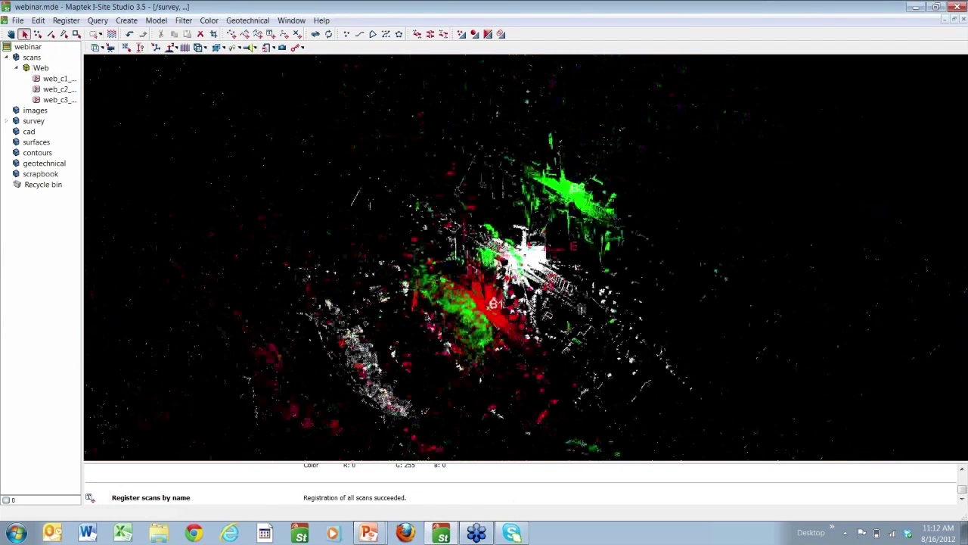
drag(581, 309, 587, 308)
scroll(586, 309, up, 5)
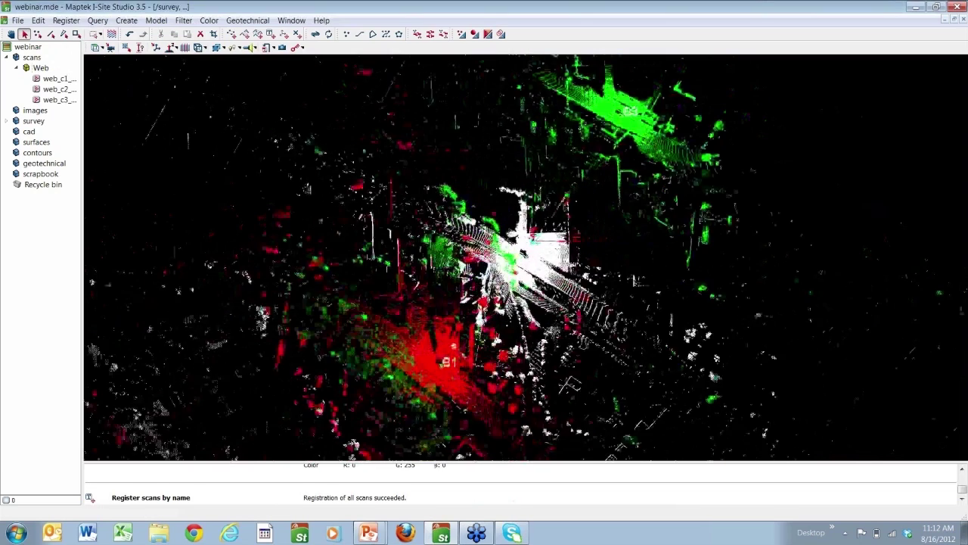
scroll(586, 309, up, 2)
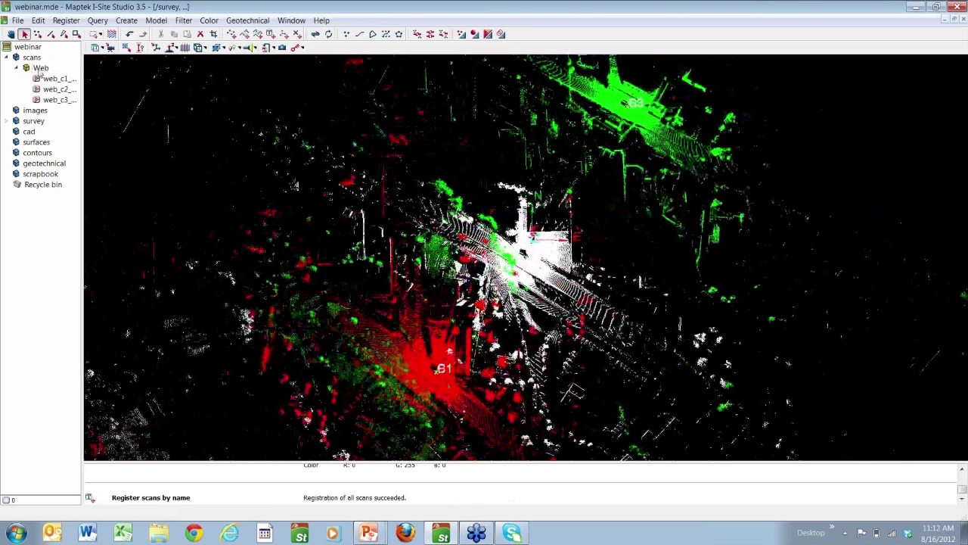
click(53, 79)
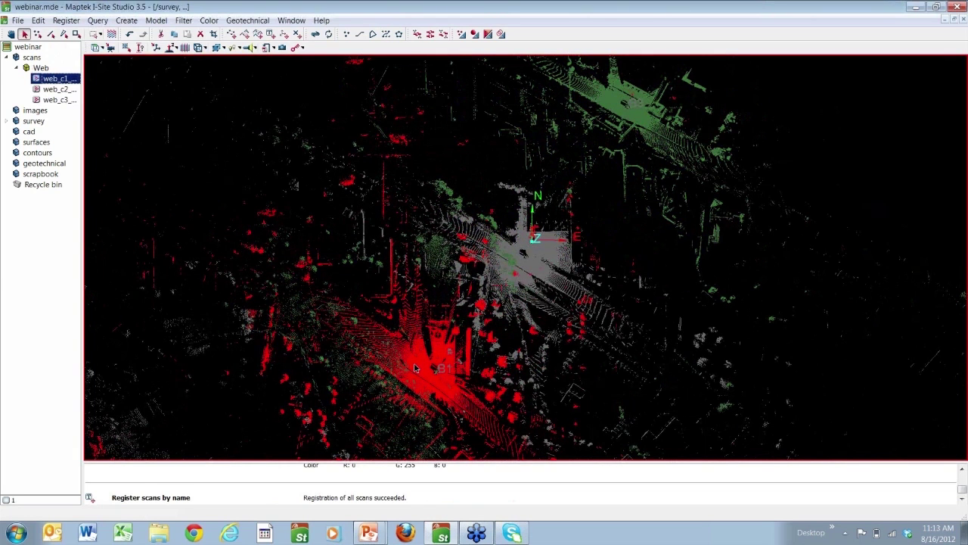
- Display the web_c1_b1_C2L_01 panorama and zoom onto the GPS antenna
right_click(415, 367)
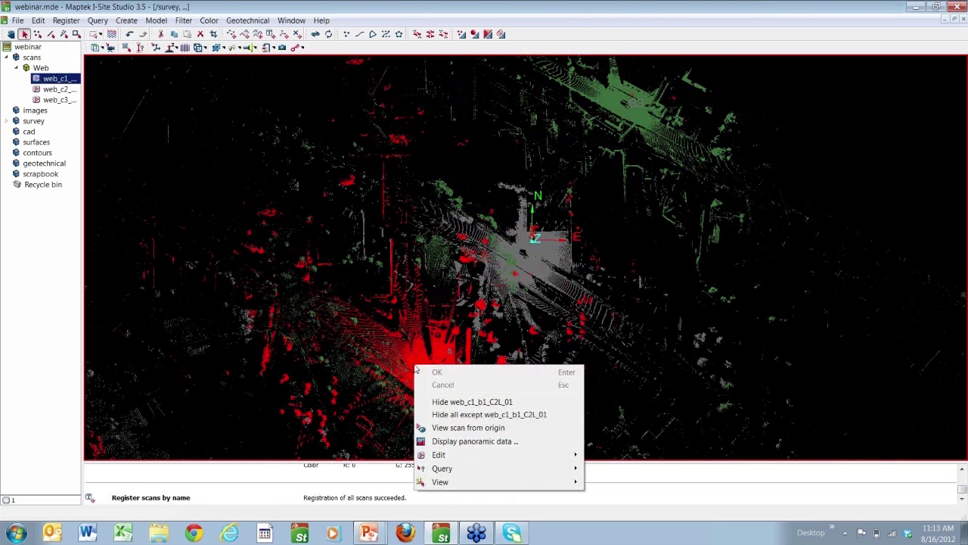
click(444, 441)
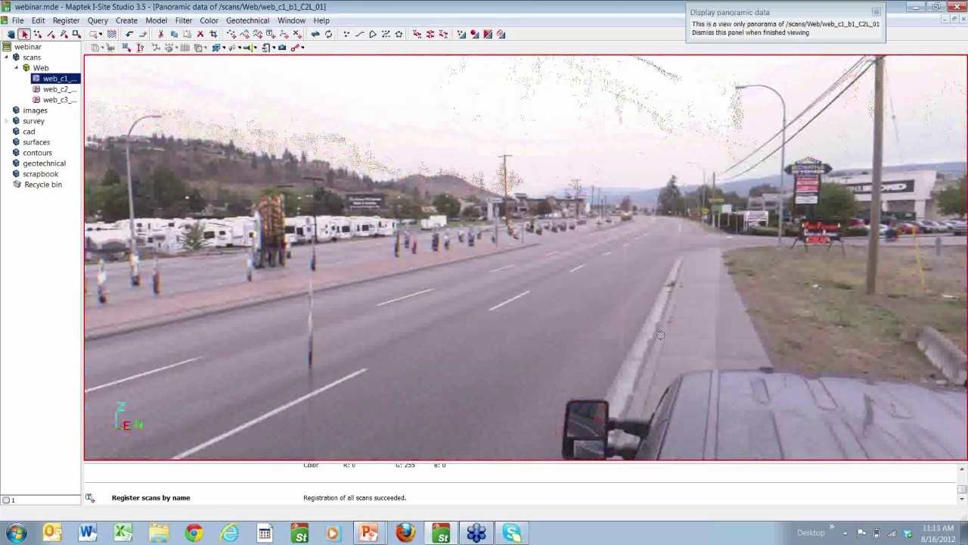
drag(571, 327, 584, 489)
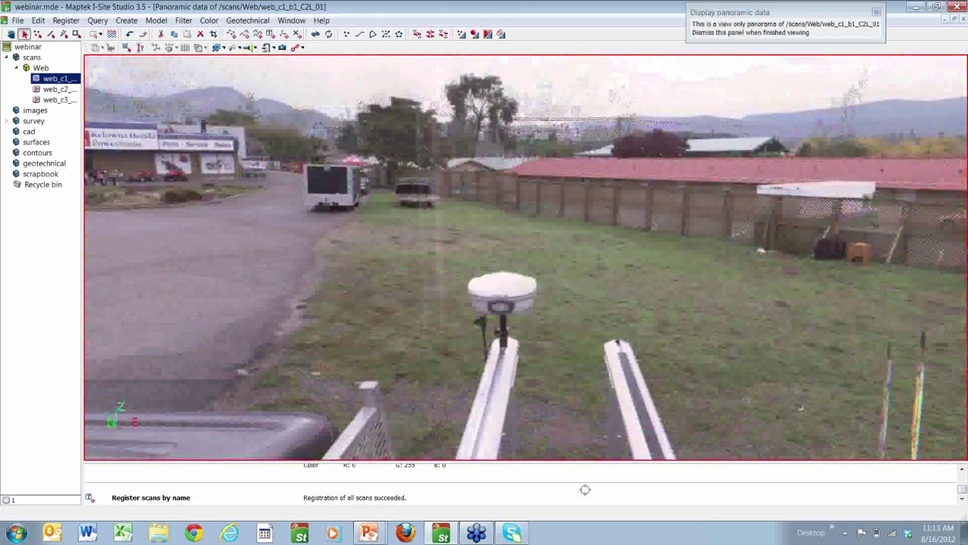
scroll(586, 77, up, 3)
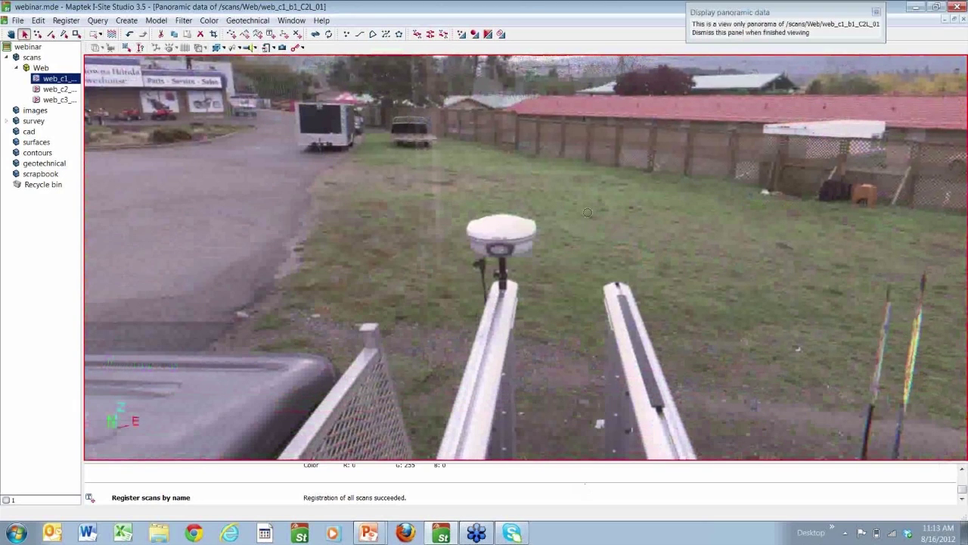
click(66, 20)
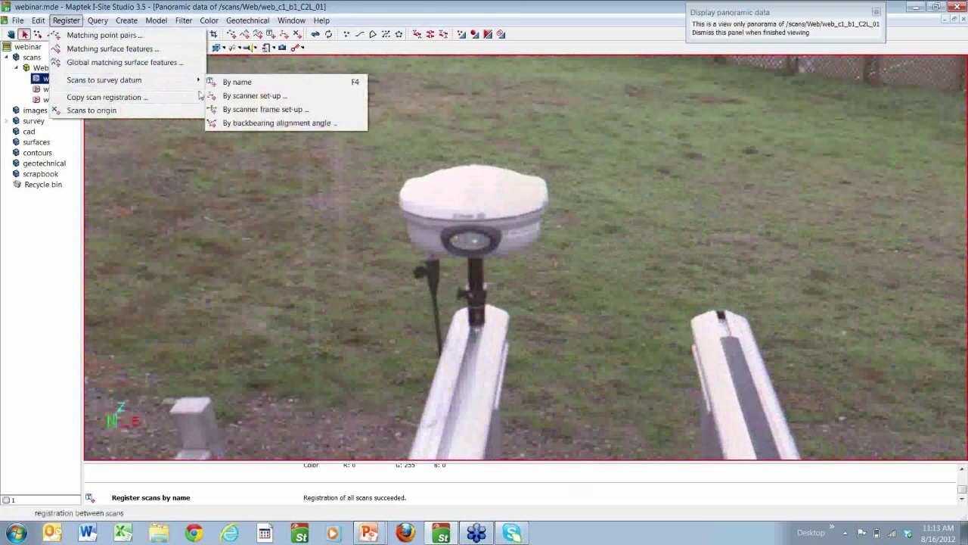
- Compute the backbearing angle using web_c1 as calibration scan and the GPS antenna as backsight
mouse_move(113, 80)
click(254, 123)
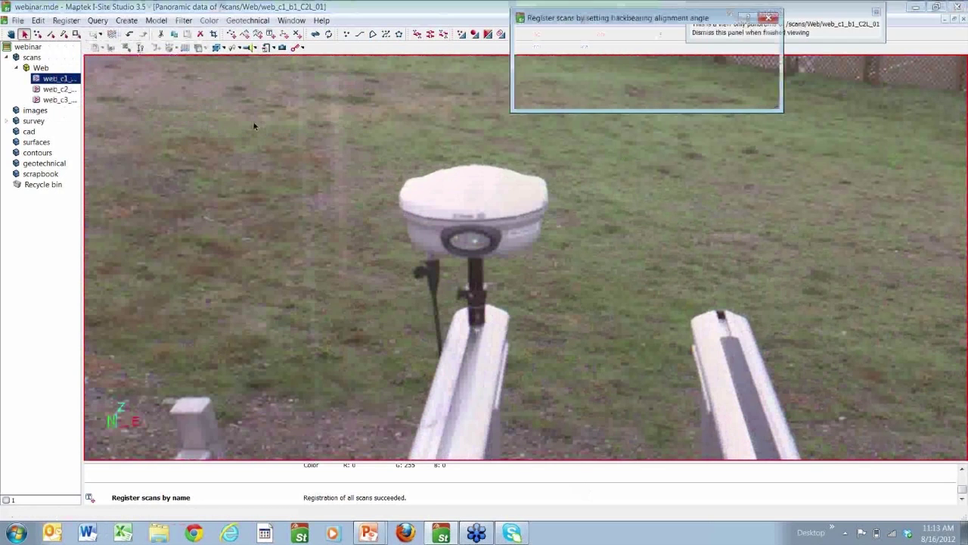
drag(726, 20, 859, 59)
click(657, 85)
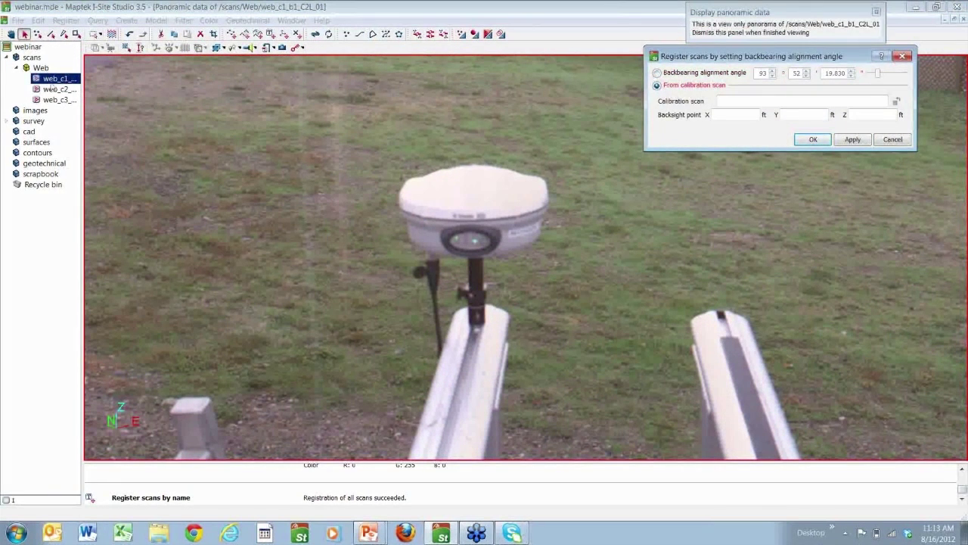
drag(58, 78, 769, 106)
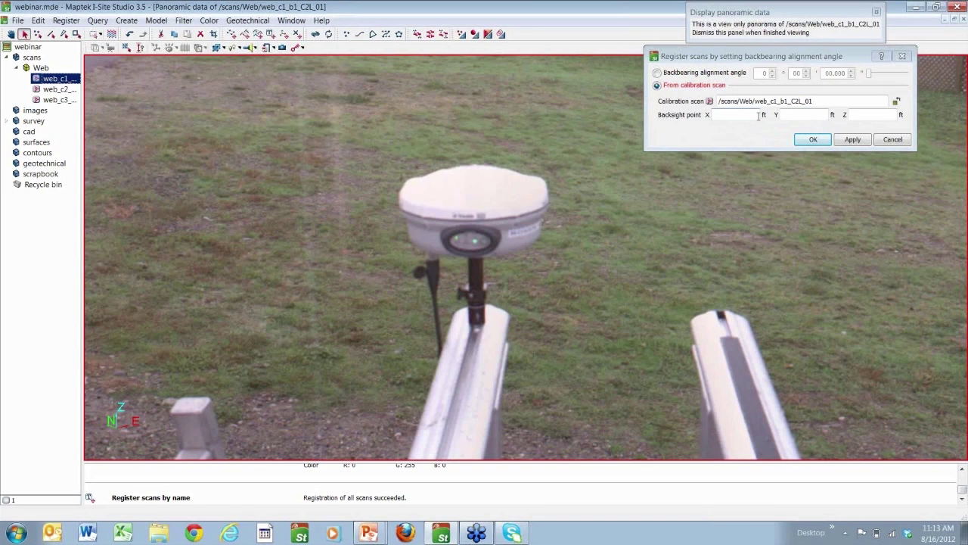
click(758, 114)
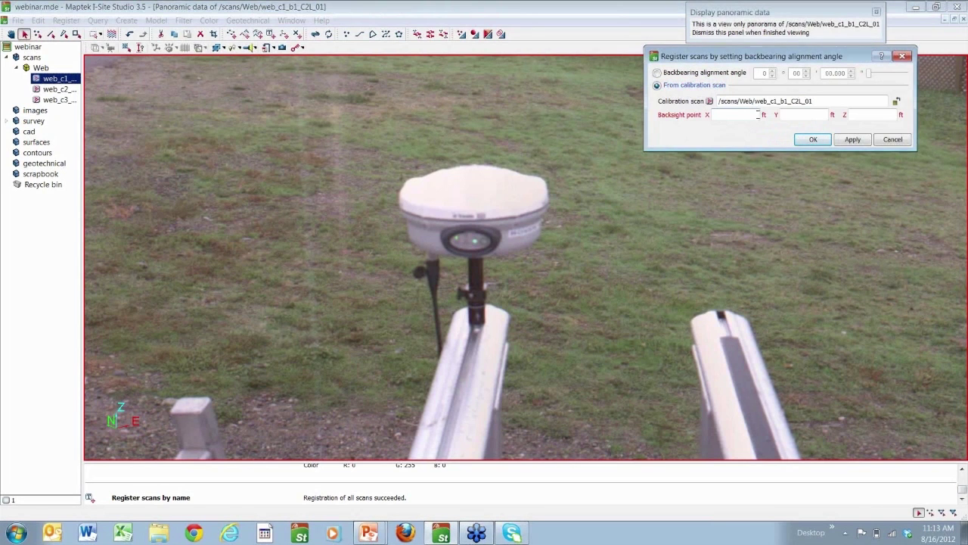
click(474, 239)
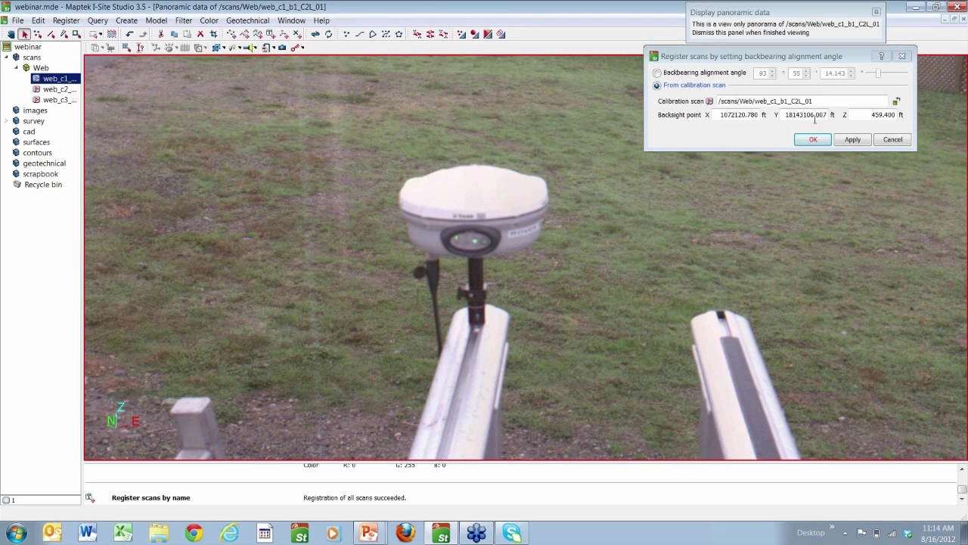
click(855, 141)
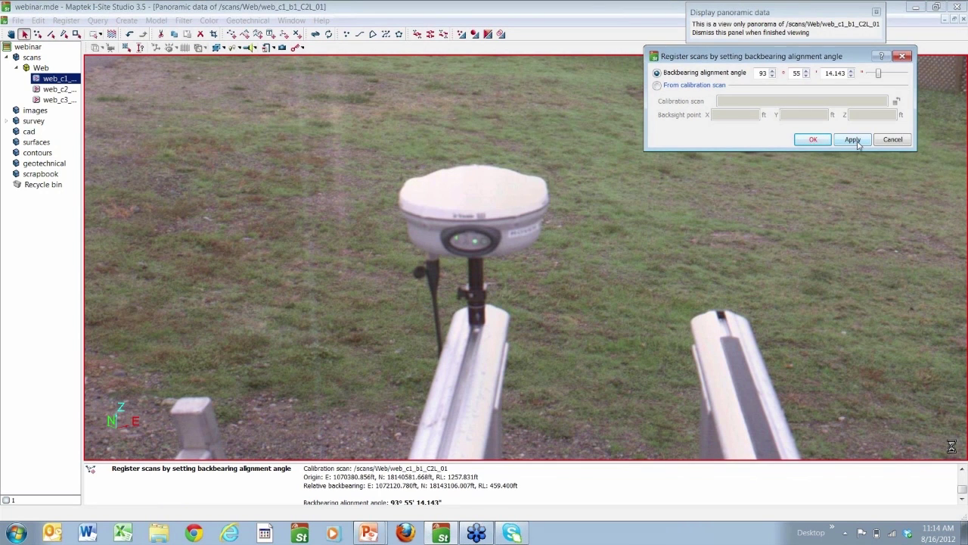
click(854, 140)
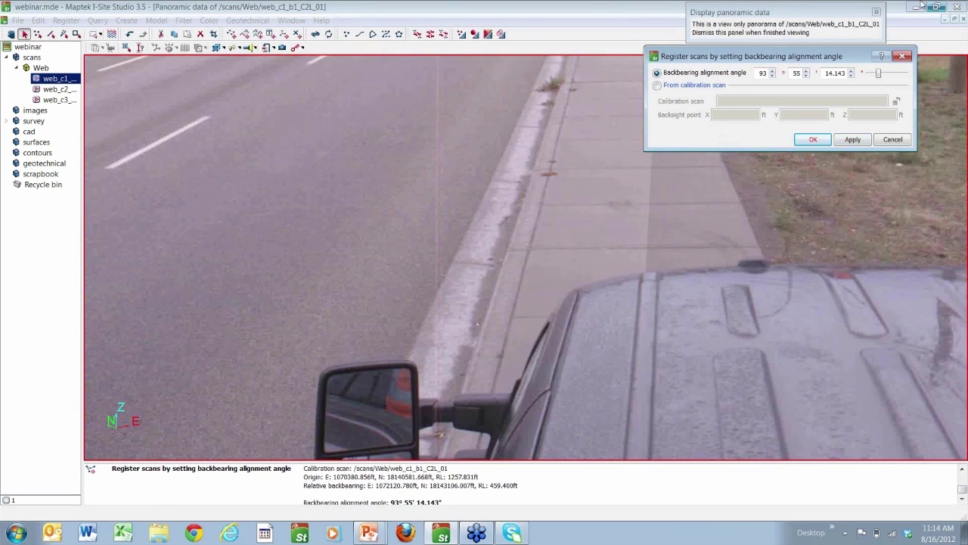
- Apply the 93° 55' 14.143" backbearing angle to all three Web scans and close the settings
click(877, 13)
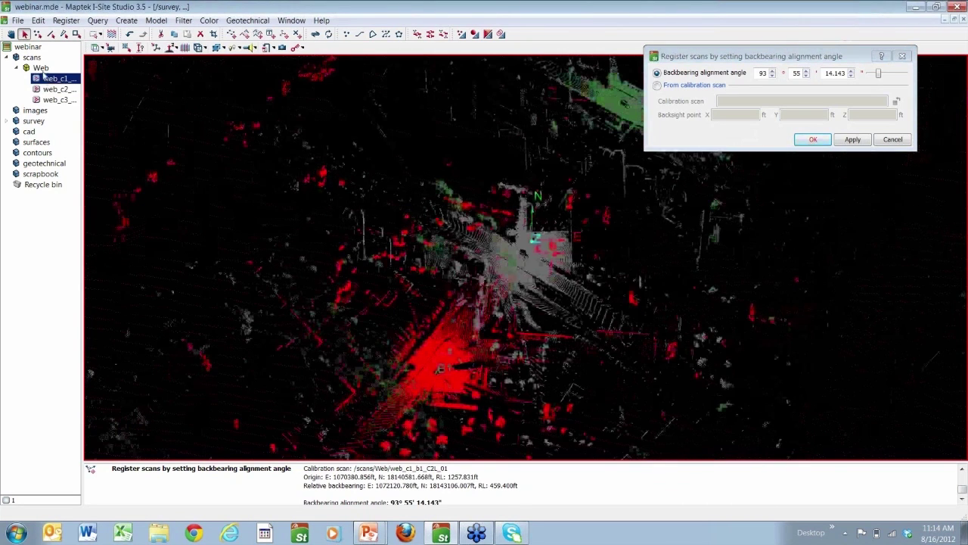
click(42, 69)
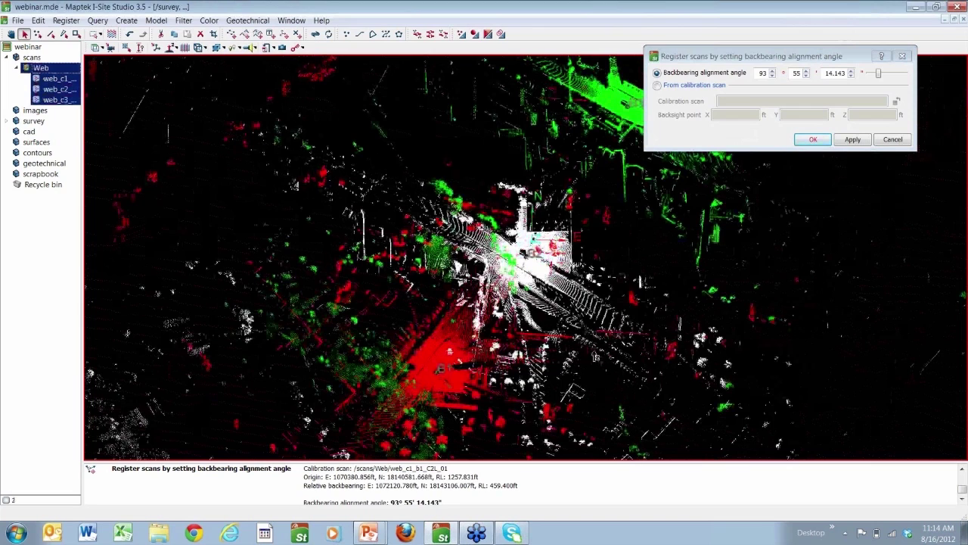
click(864, 142)
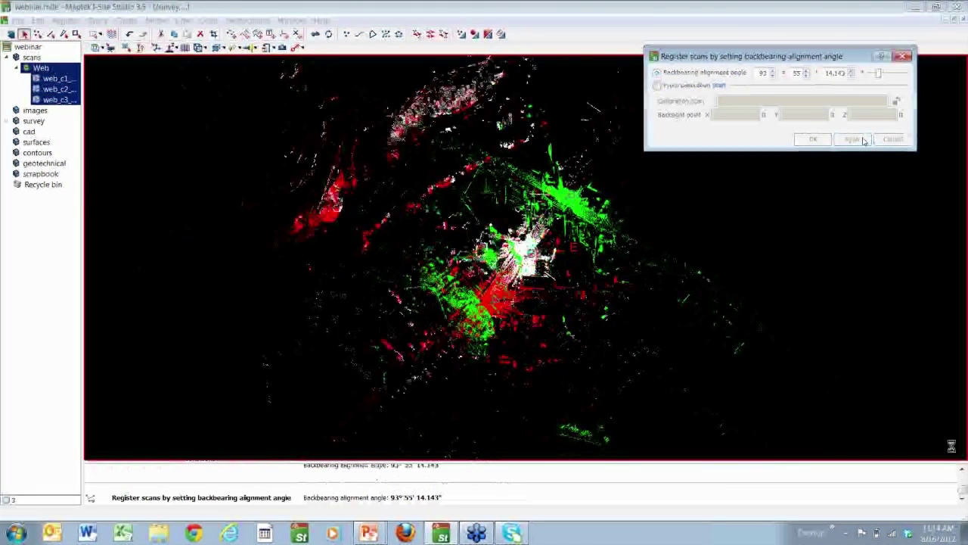
click(903, 56)
scroll(524, 374, up, 5)
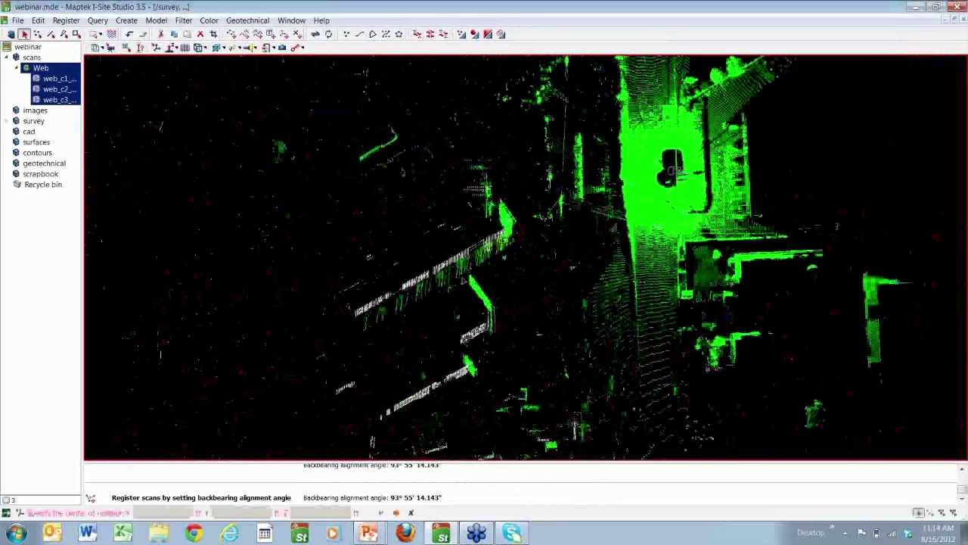
click(463, 363)
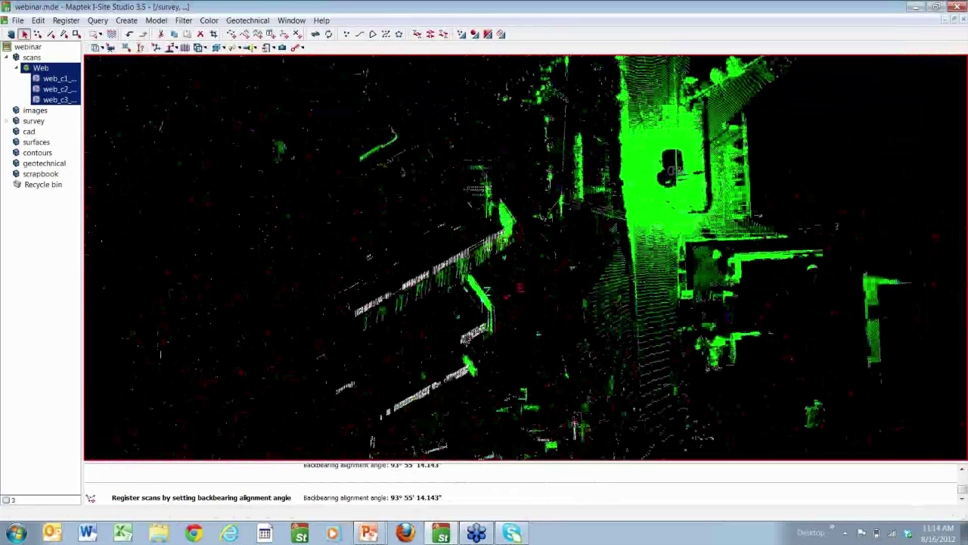
mouse_move(575, 427)
mouse_down()
mouse_move(490, 444)
mouse_move(411, 328)
mouse_move(689, 249)
mouse_move(698, 249)
mouse_move(702, 297)
mouse_move(705, 287)
mouse_up()
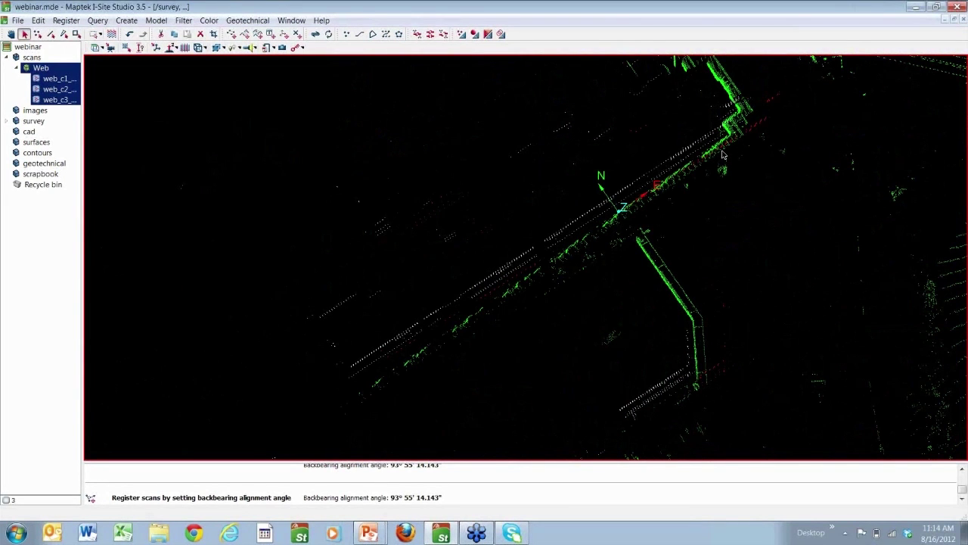
drag(729, 372, 424, 324)
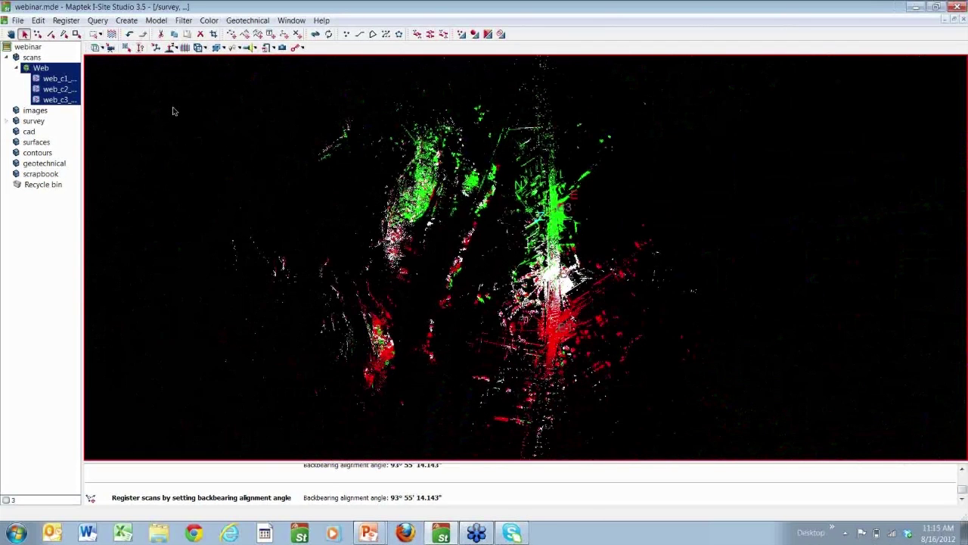
- Range-filter the Web scans to keep only points between 100 and 800 ft
click(184, 22)
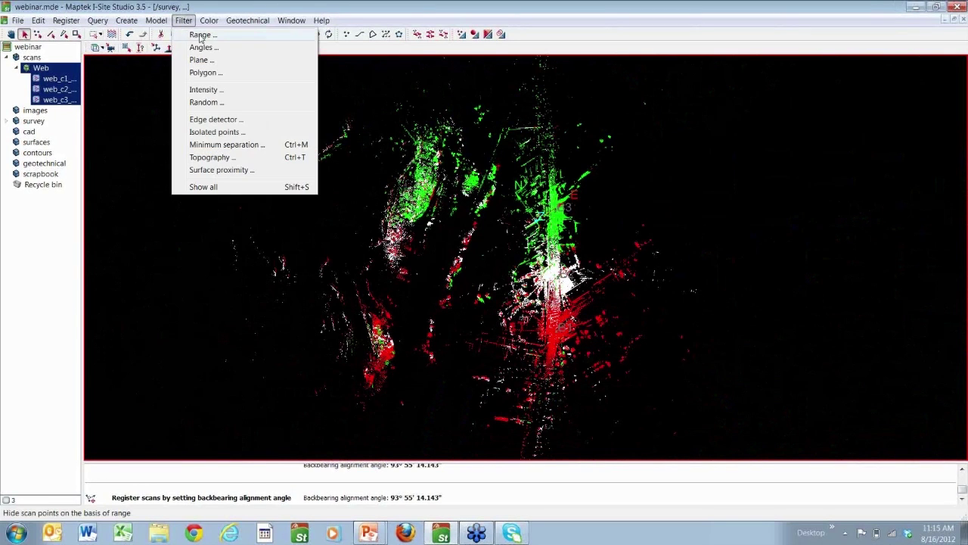
click(200, 35)
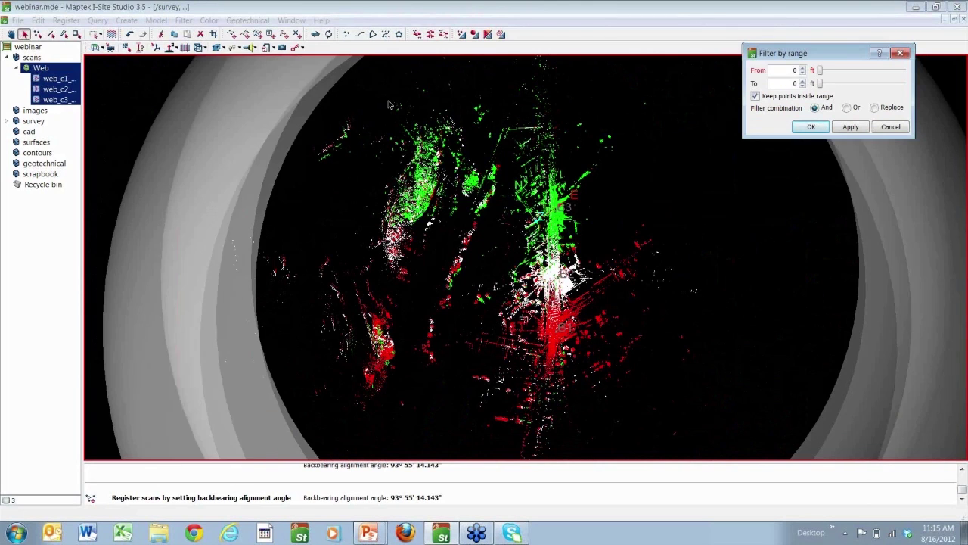
drag(771, 70, 801, 71)
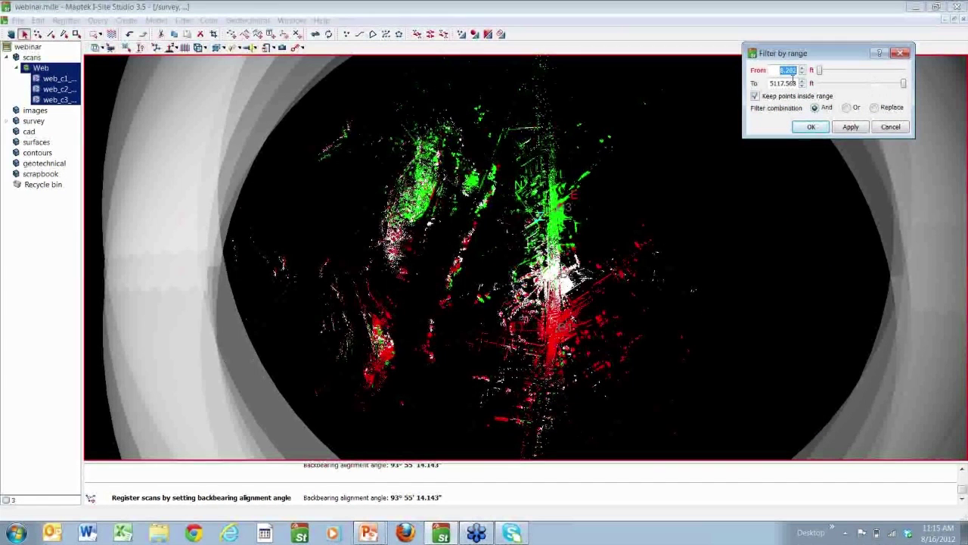
text(100)
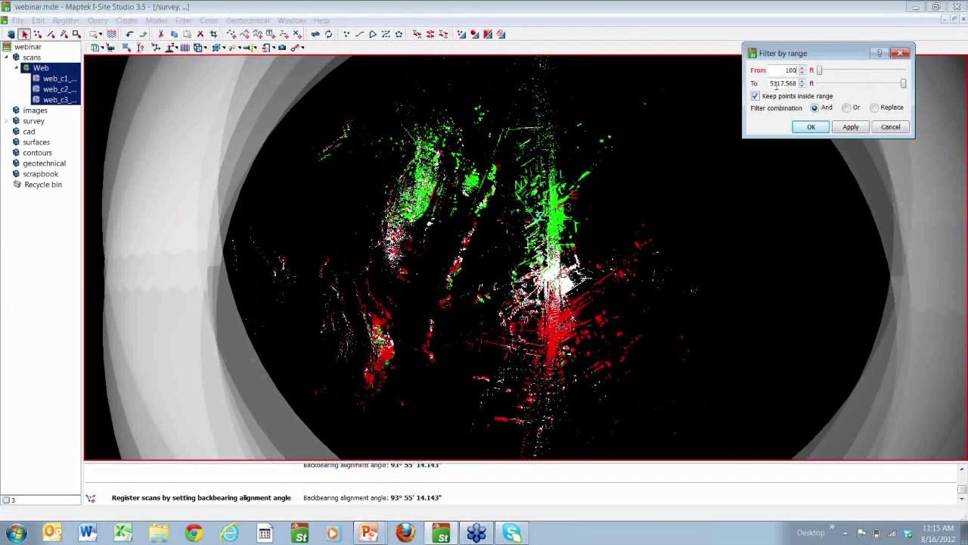
click(773, 84)
drag(771, 83, 801, 84)
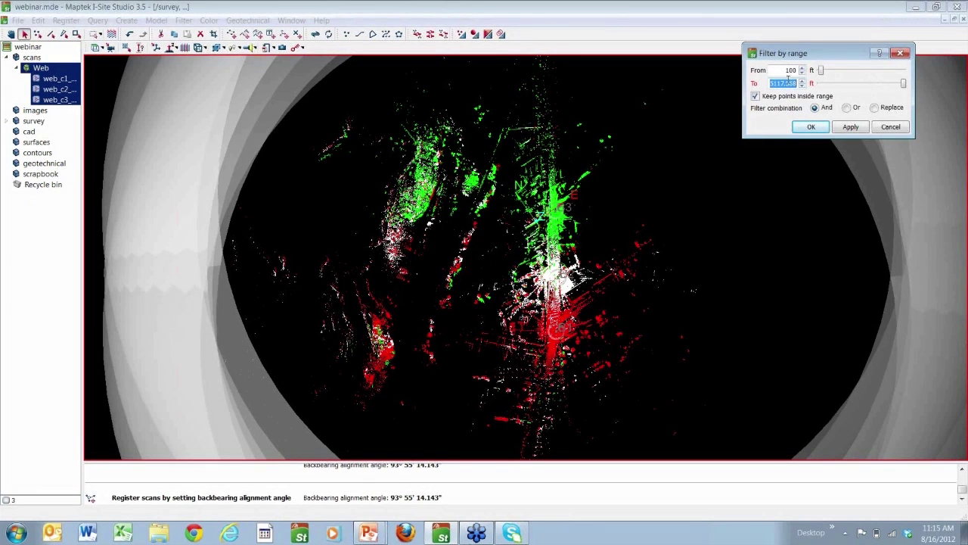
text(800)
click(810, 126)
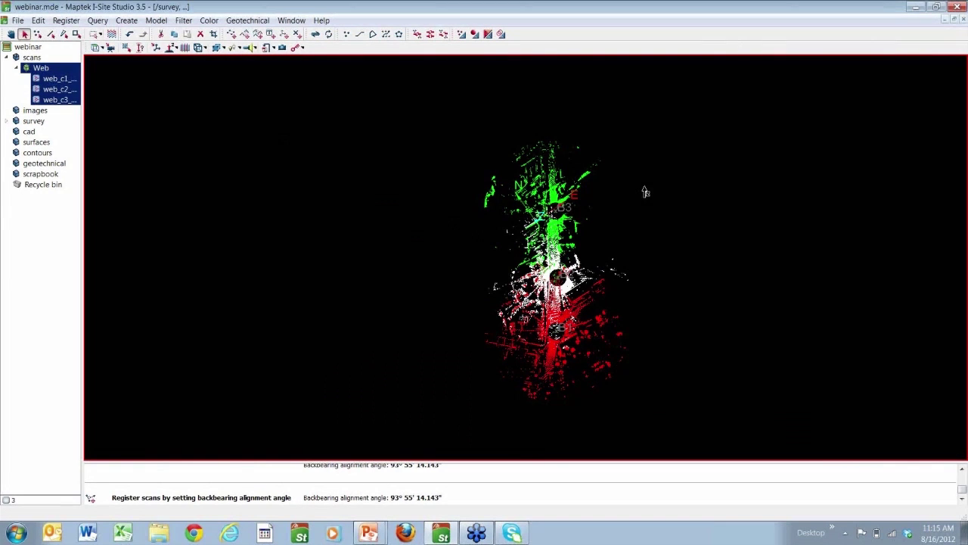
- Run a global surface-feature registration with the Web scans as the data to register
scroll(629, 199, up, 3)
scroll(614, 183, up, 3)
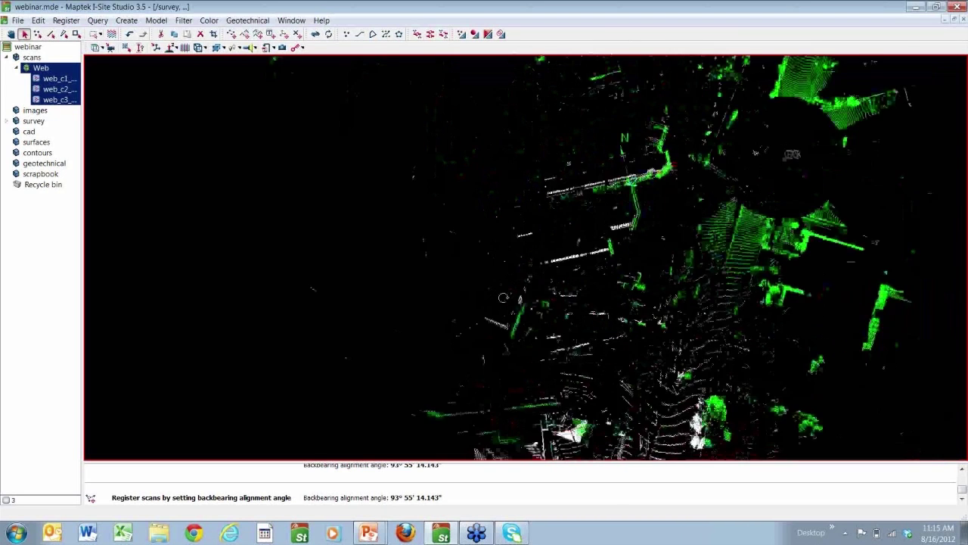
scroll(536, 252, up, 1)
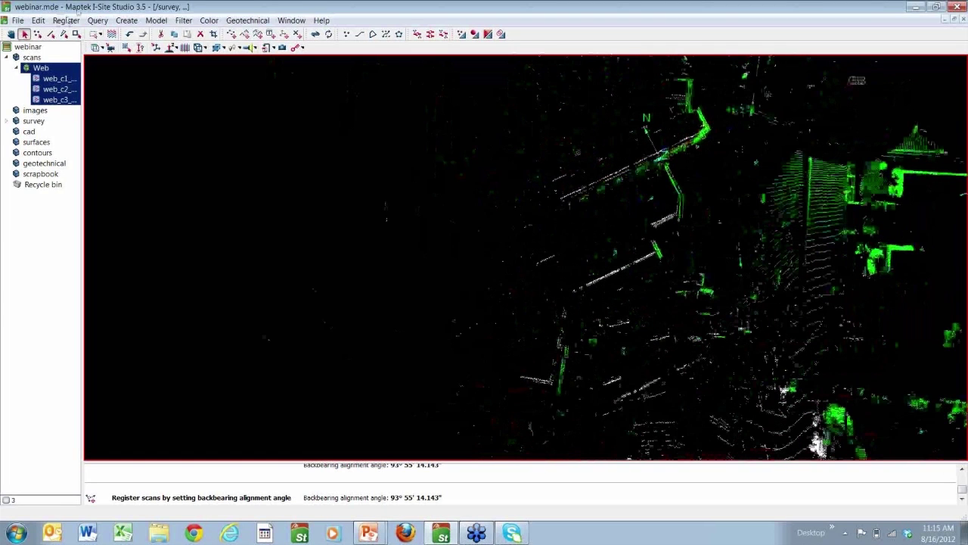
click(66, 21)
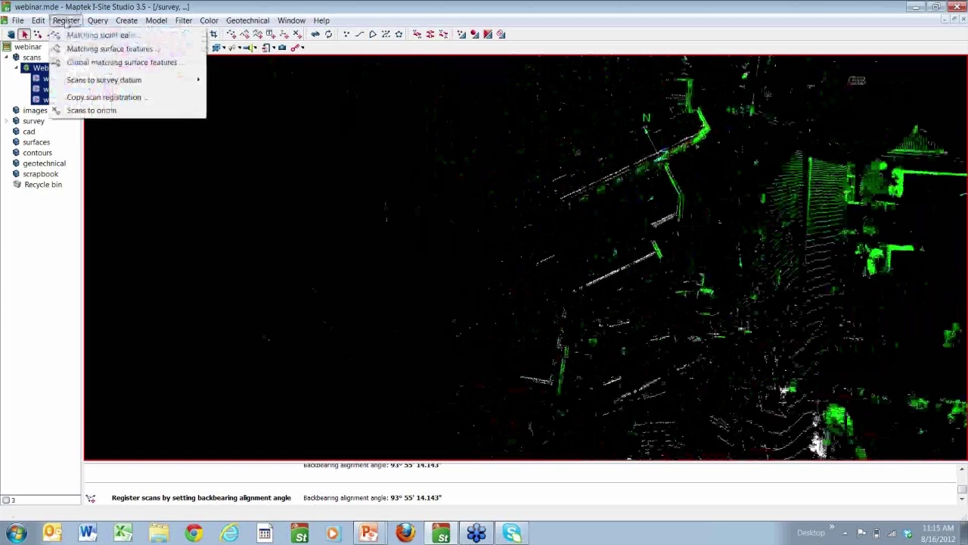
click(98, 65)
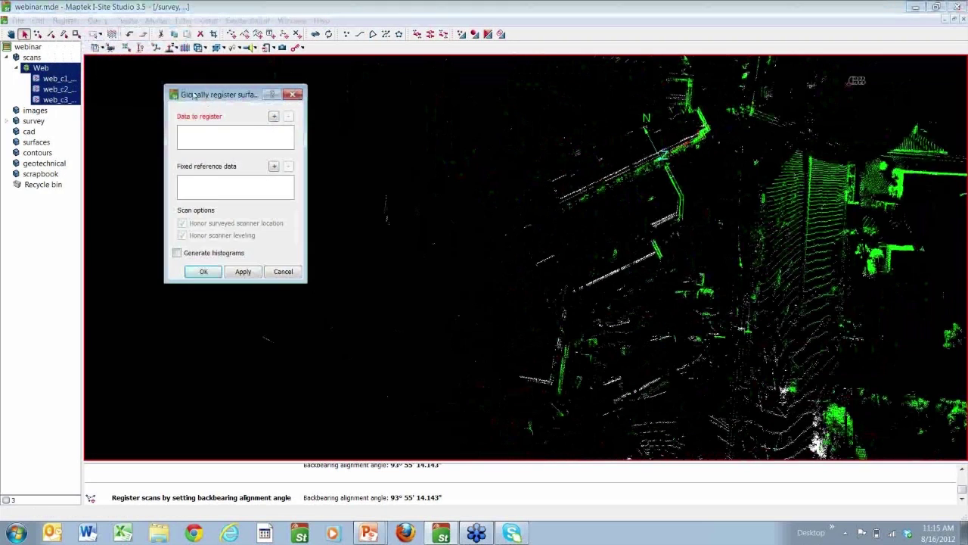
drag(41, 69, 227, 134)
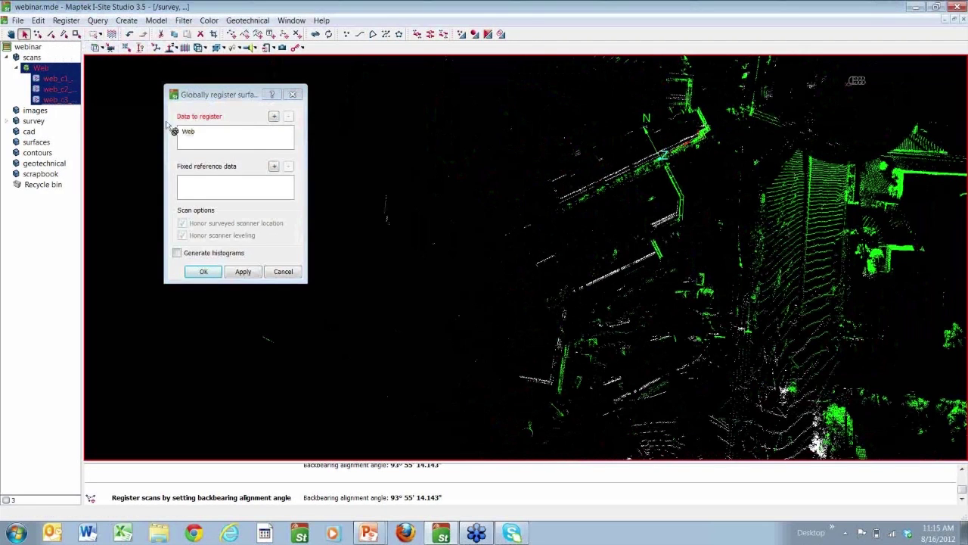
click(247, 272)
click(248, 274)
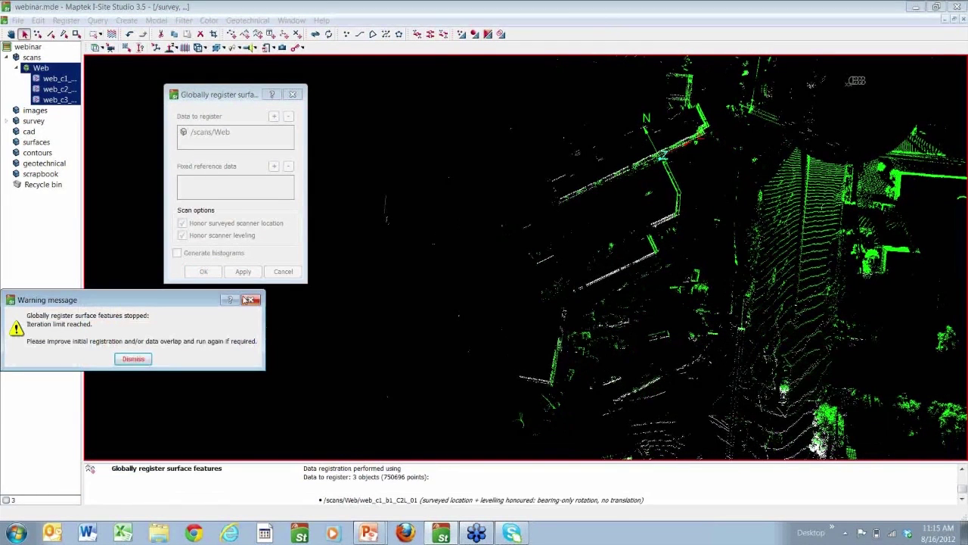
- Dismiss the iteration-limit warning, close the settings and rotate to inspect the result
click(249, 300)
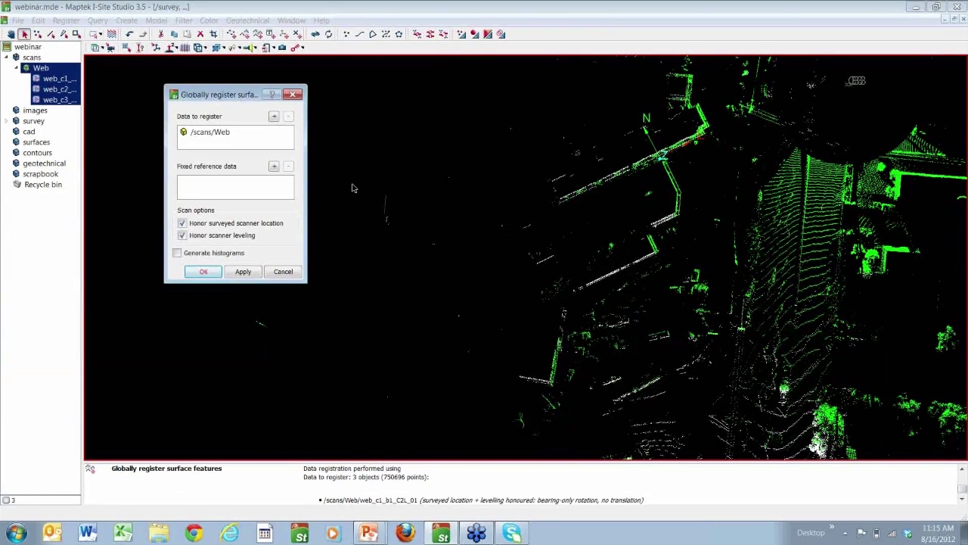
click(299, 97)
drag(599, 336, 541, 155)
- Show all hidden scan points again with Filter > Show all
scroll(552, 257, down, 3)
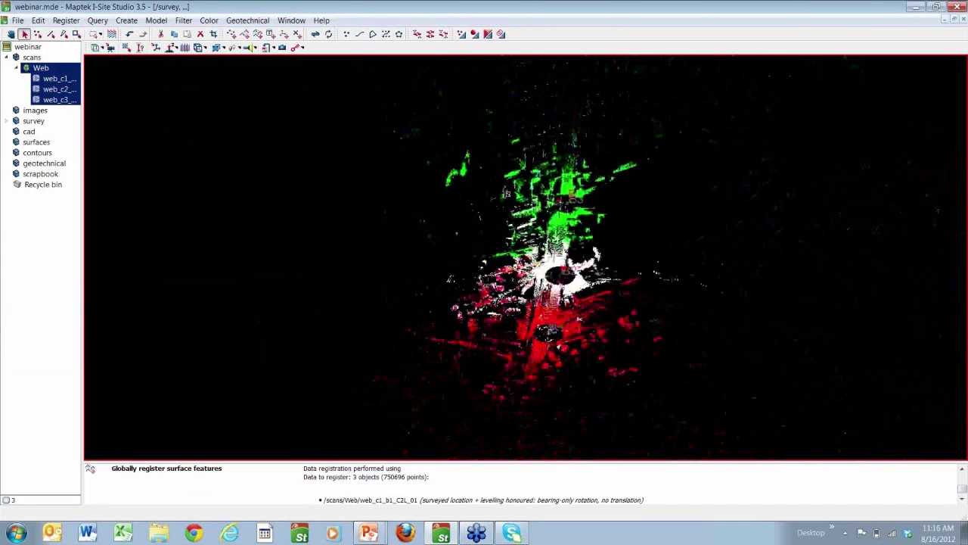
click(183, 21)
click(206, 187)
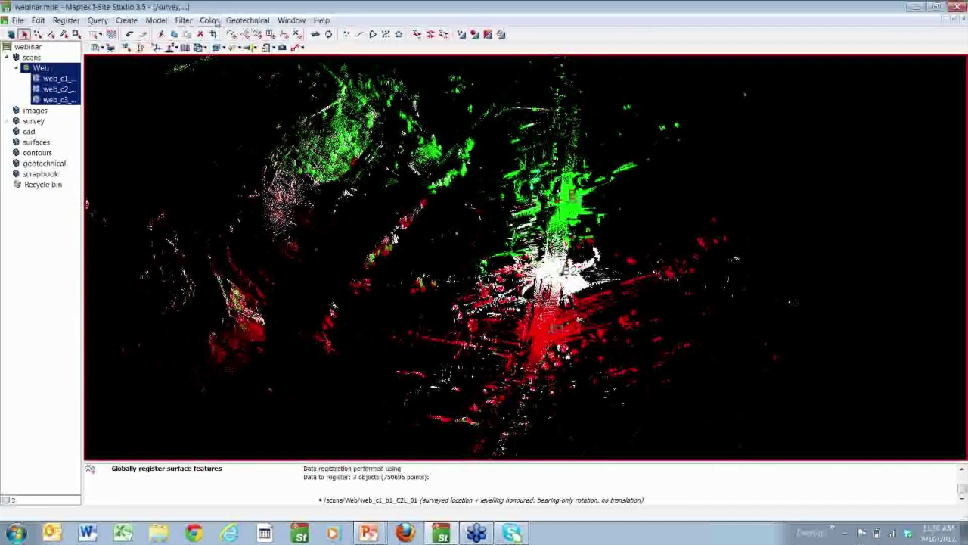
- Colour the Web scans with photographic RGB values and set the rotation centre
click(211, 20)
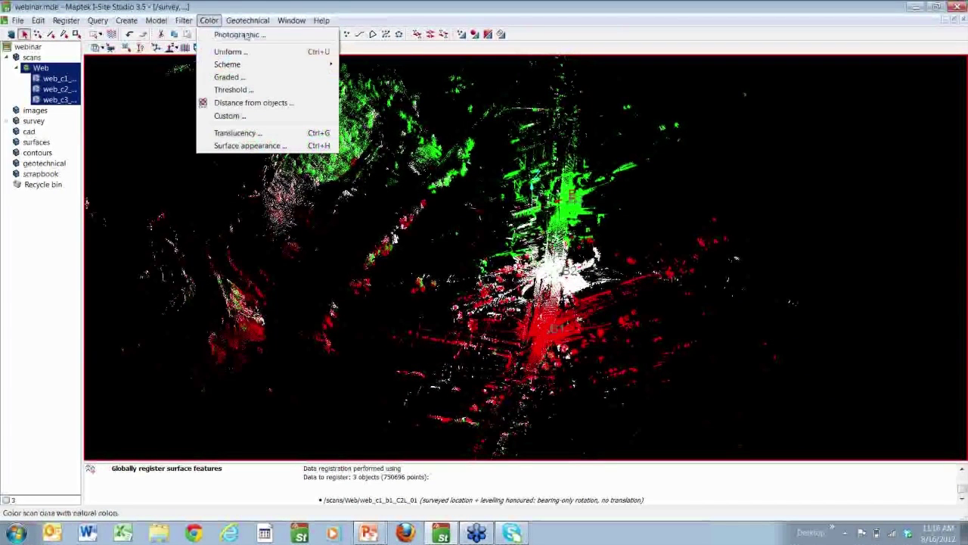
click(240, 35)
click(786, 202)
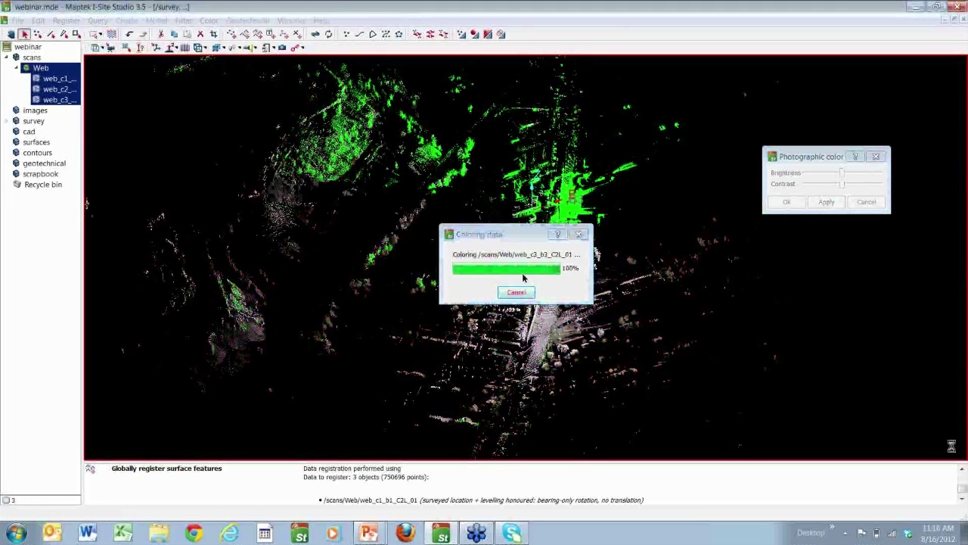
click(566, 200)
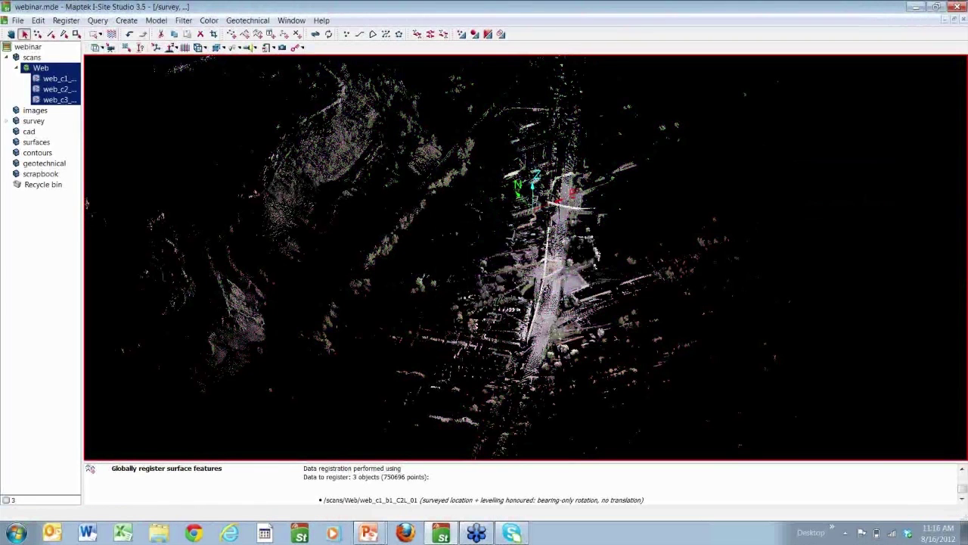
drag(431, 348, 411, 395)
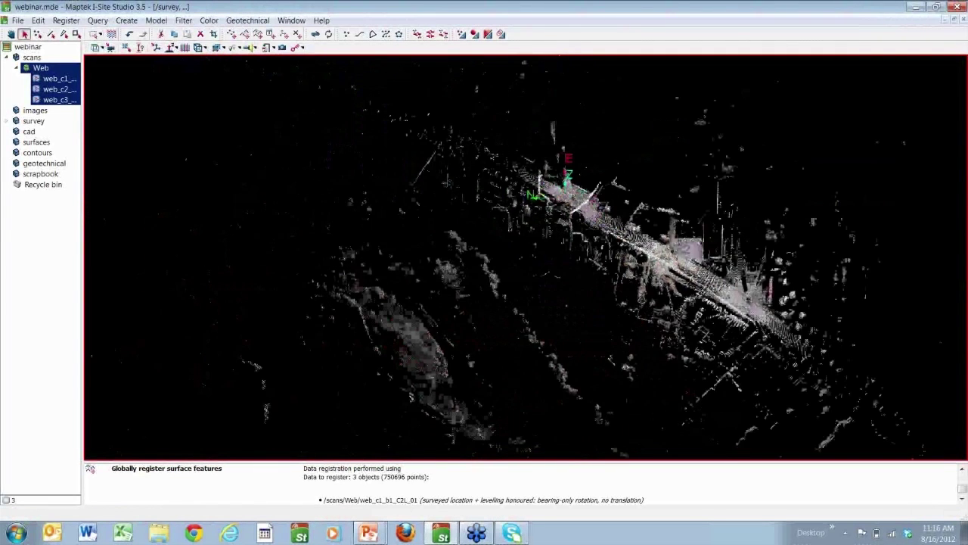
scroll(352, 254, up, 3)
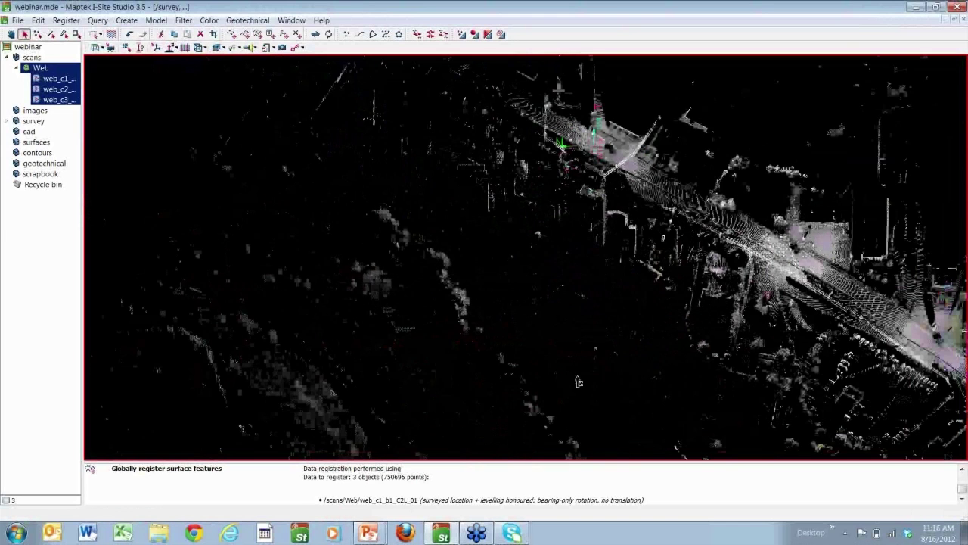
scroll(579, 382, up, 1)
scroll(585, 312, up, 2)
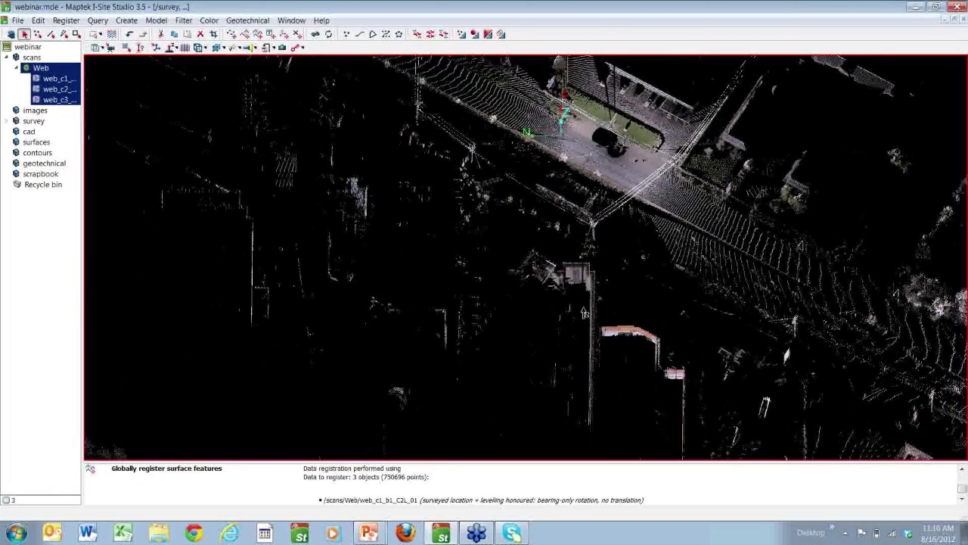
scroll(585, 312, up, 3)
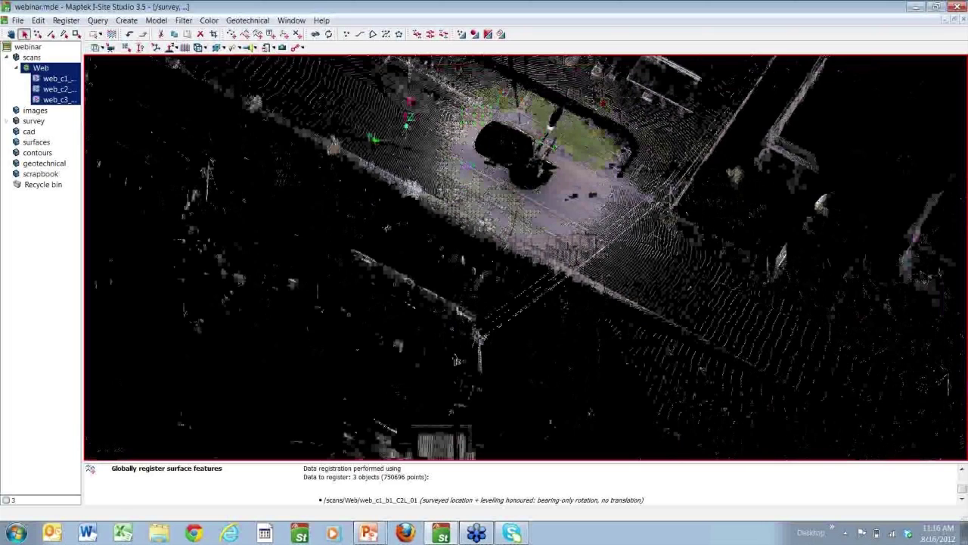
drag(456, 360, 521, 450)
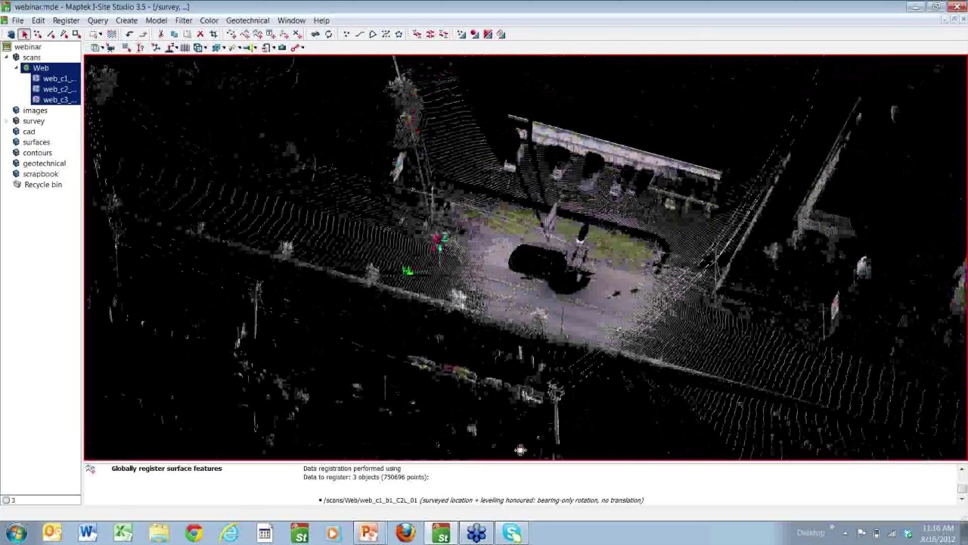
drag(521, 450, 593, 159)
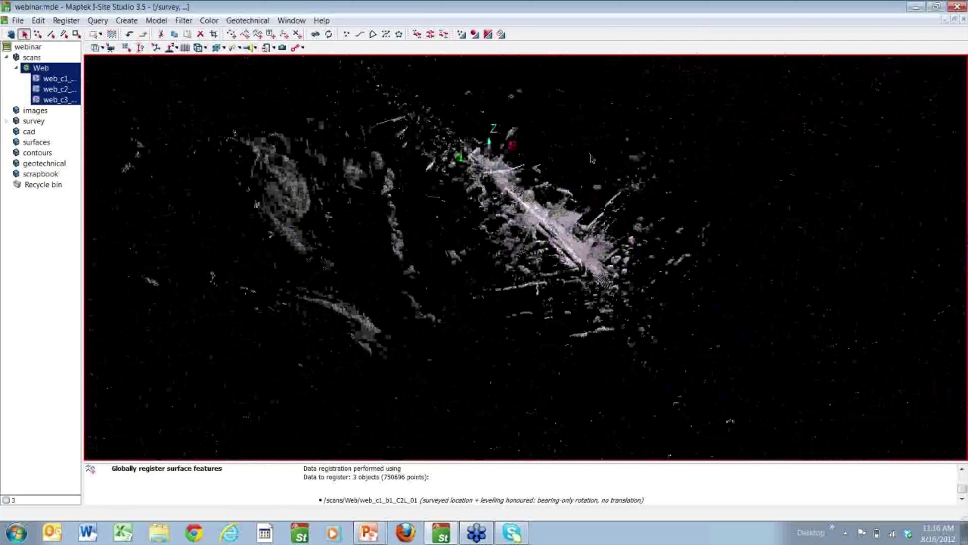